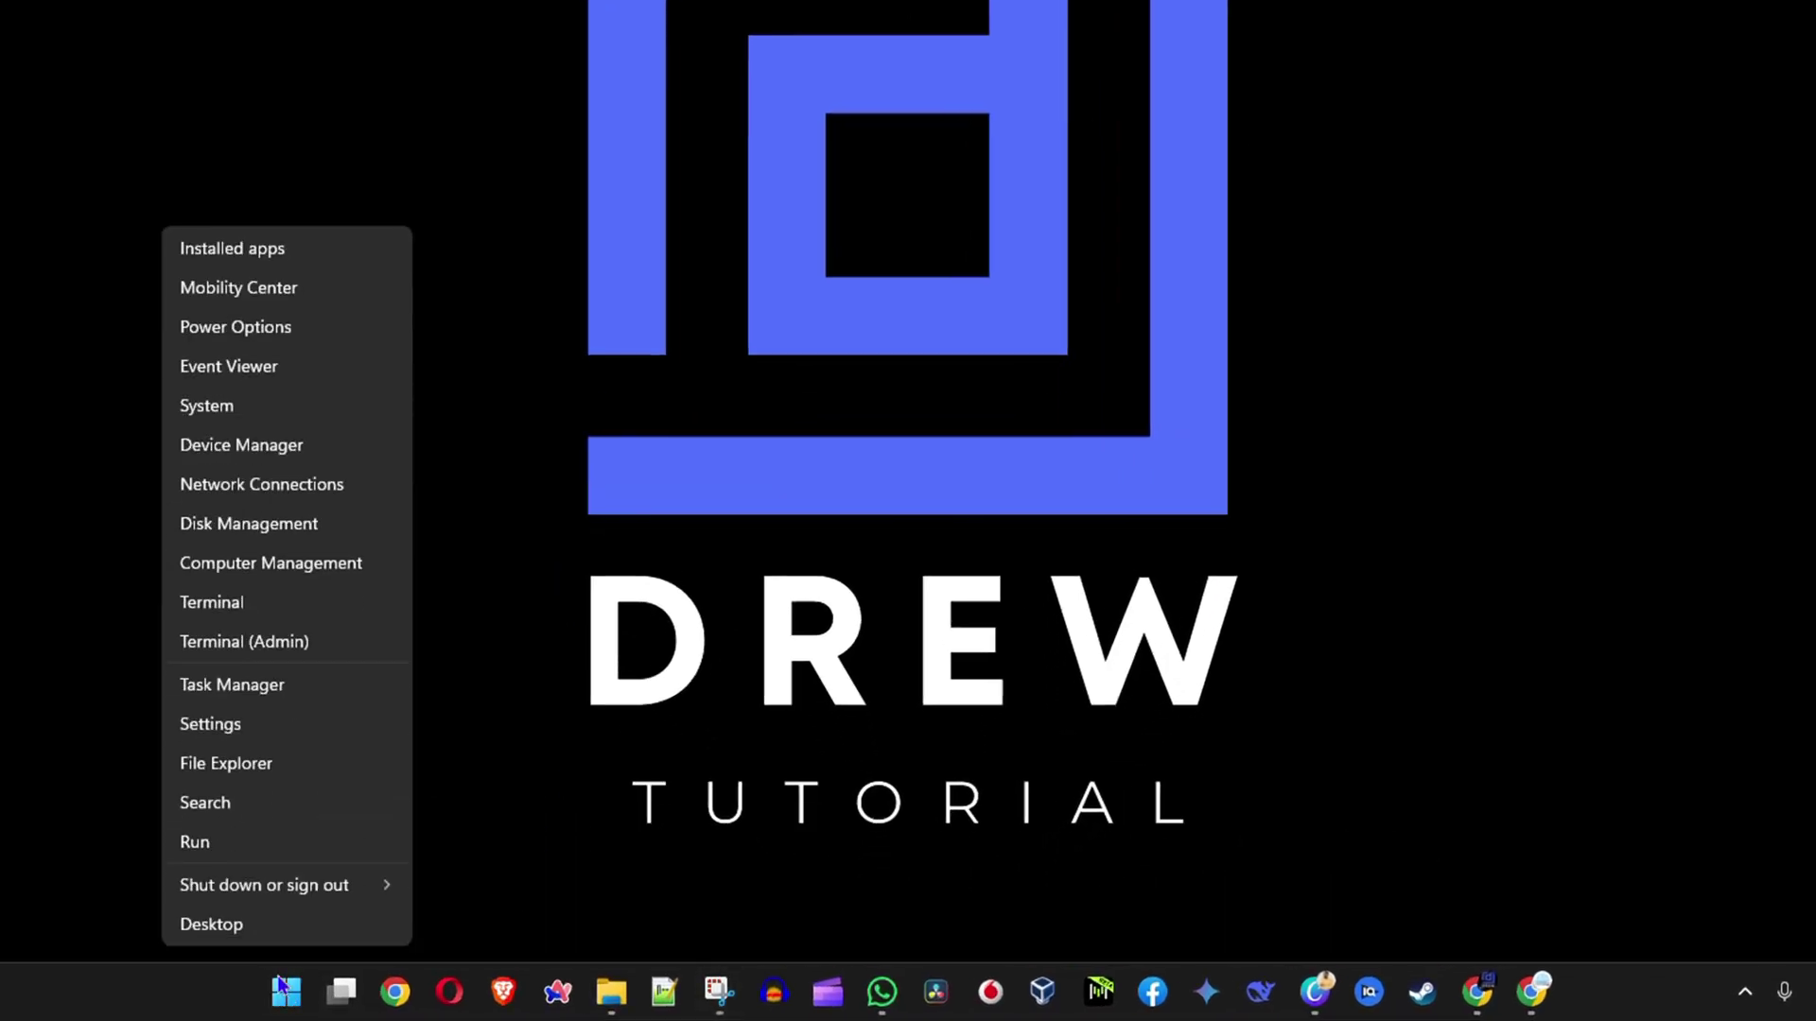
Go to the Date & time page under Time & language in Settings.
{"action": "left_click", "coordinate": [233, 725]}
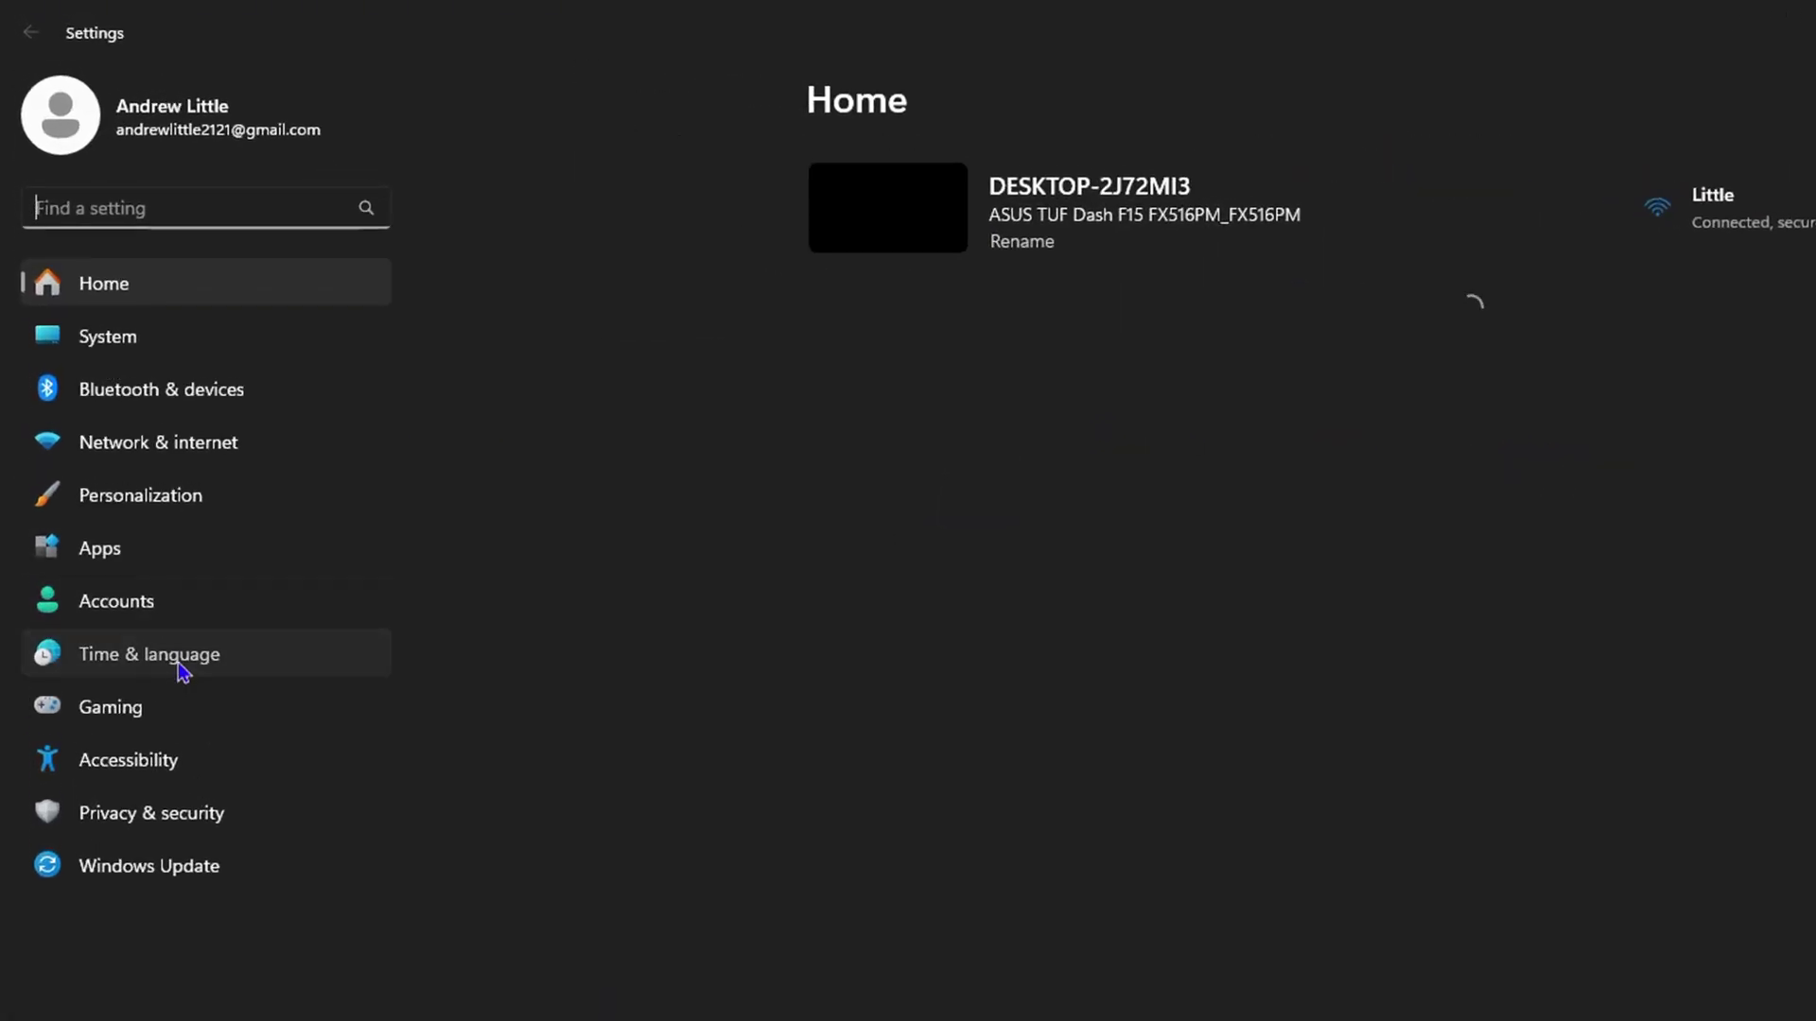
{"action": "left_click", "coordinate": [183, 664]}
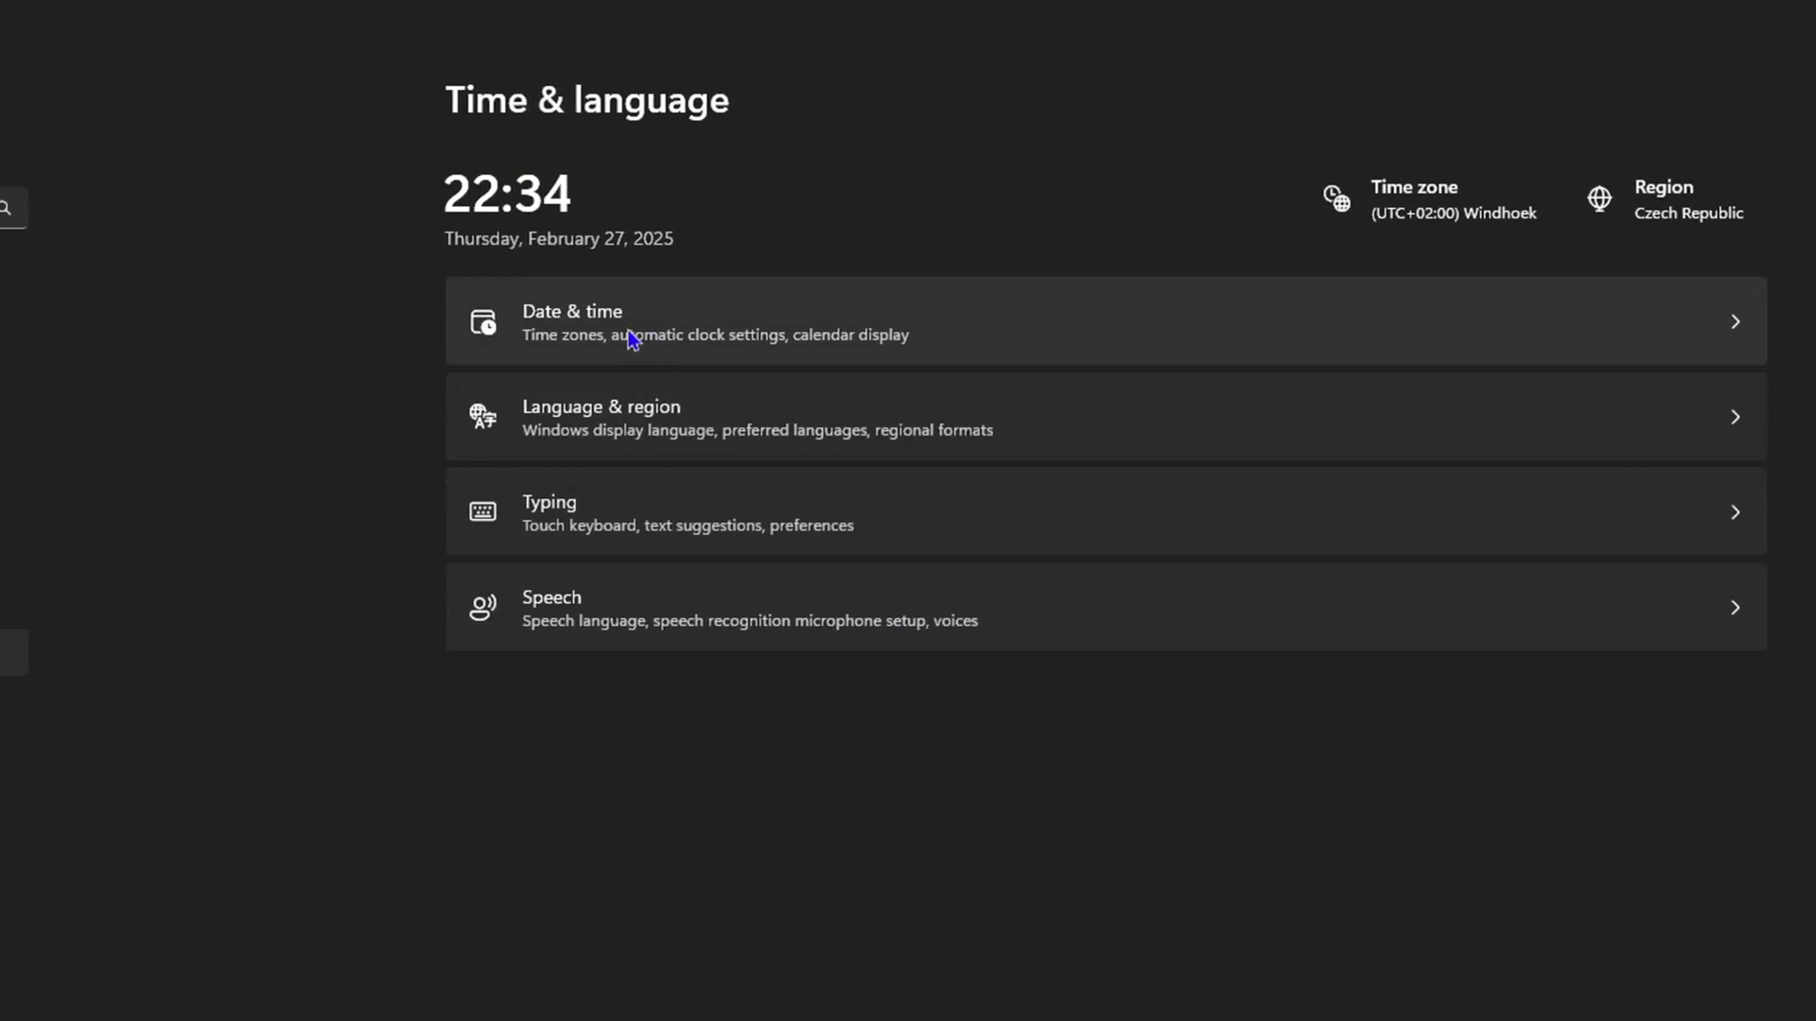
{"action": "left_click", "coordinate": [637, 313]}
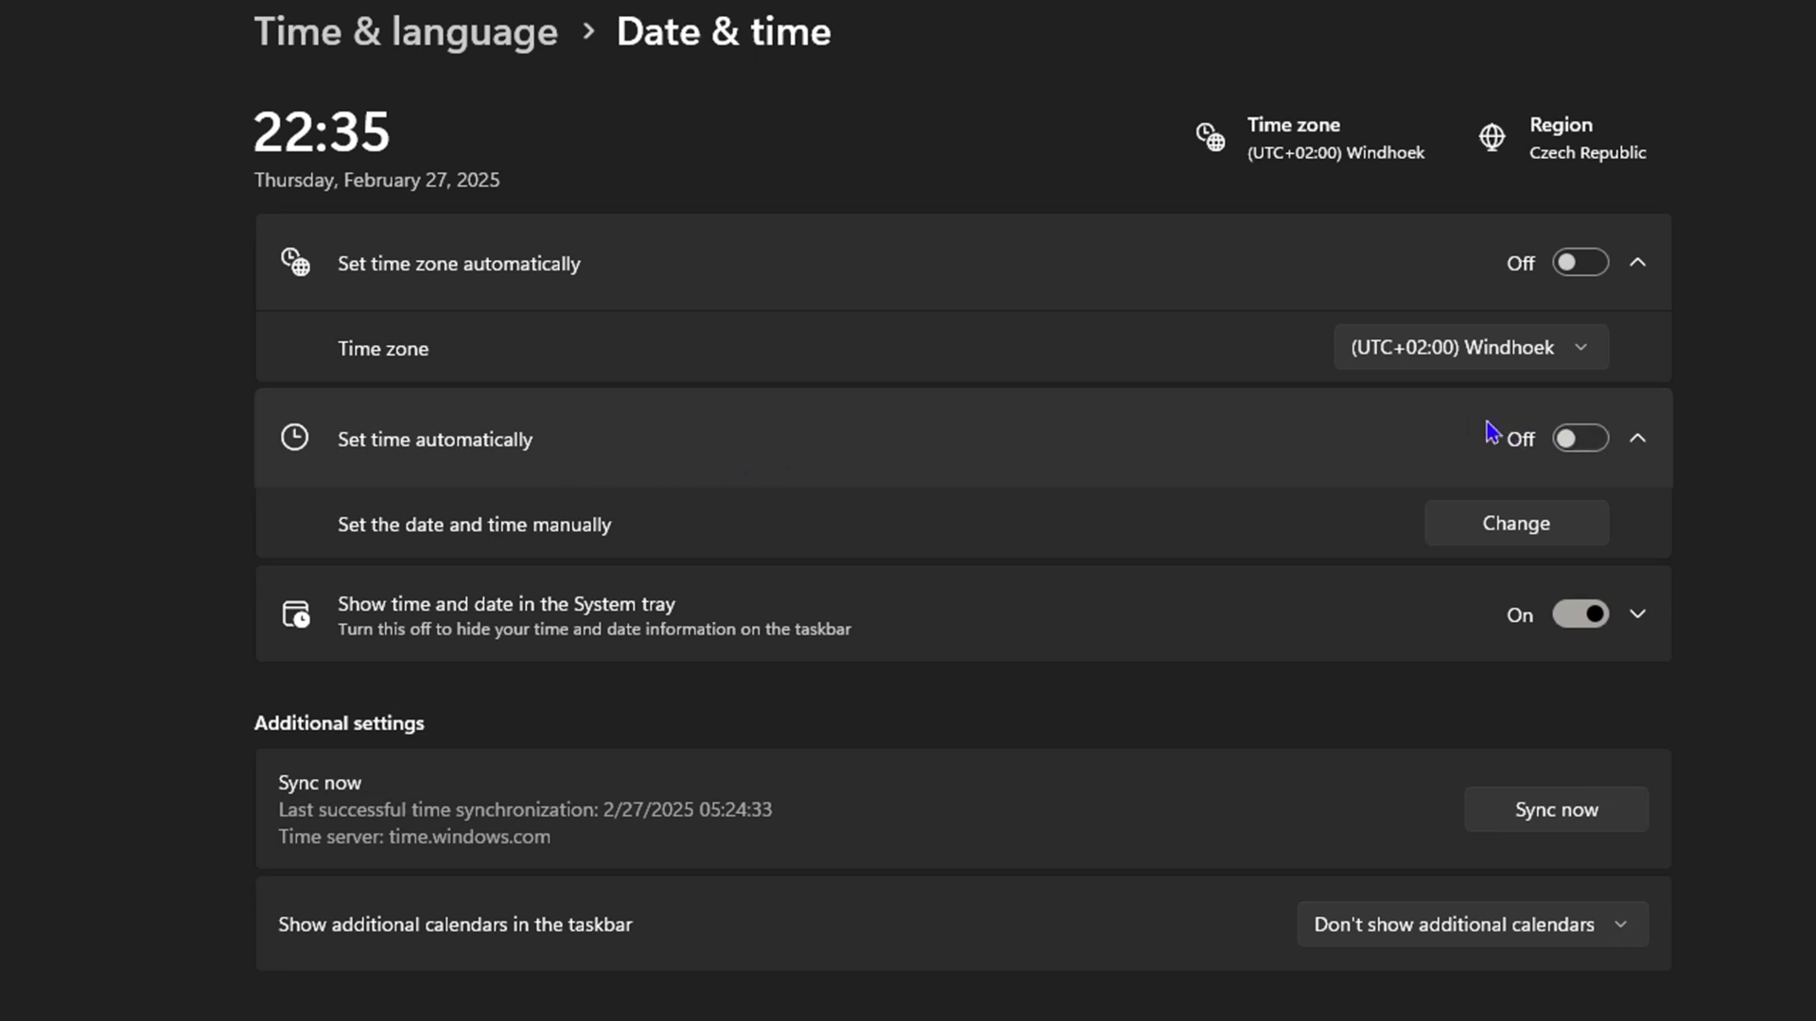
Select the (UTC+01:00) Belgrade, Bratislava, Budapest, Ljubljana, Prague time zone.
{"action": "left_click", "coordinate": [1568, 349]}
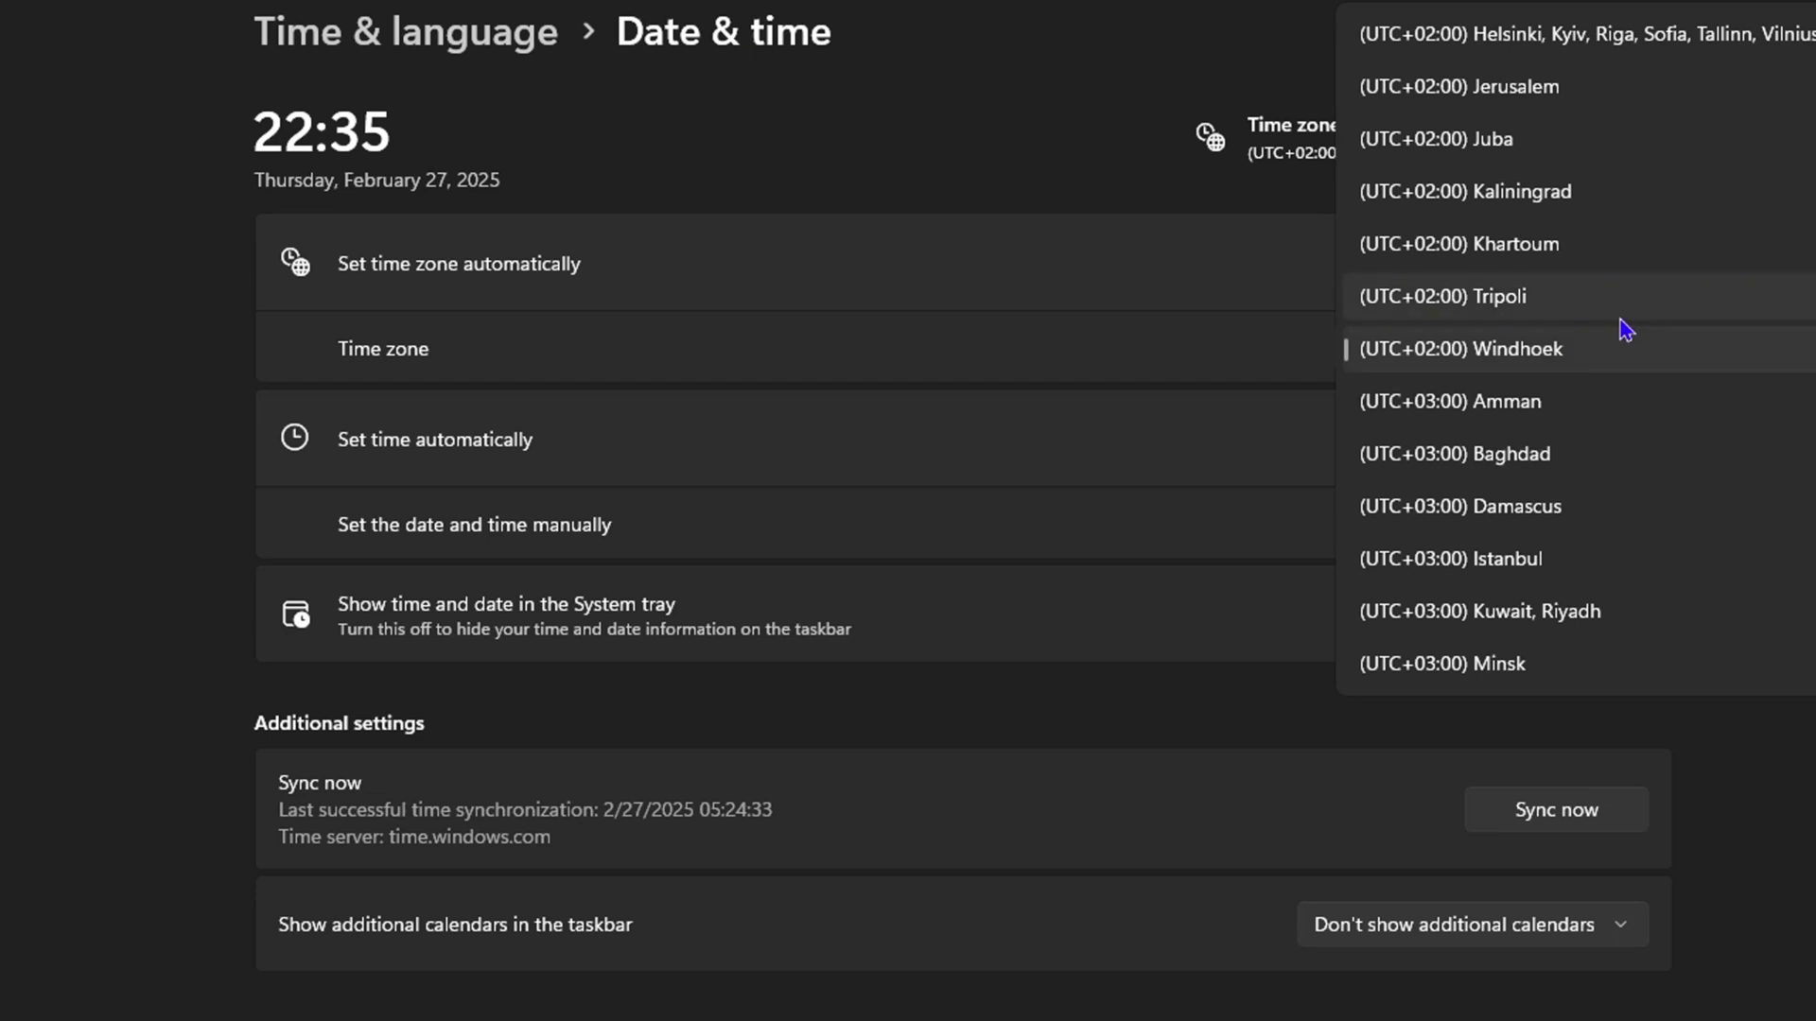
{"action": "scroll", "coordinate": [1624, 329], "scroll_direction": "down", "scroll_amount": 3}
{"action": "scroll", "coordinate": [1646, 368], "scroll_direction": "down", "scroll_amount": 2}
{"action": "scroll", "coordinate": [1698, 452], "scroll_direction": "down", "scroll_amount": 3}
{"action": "scroll", "coordinate": [1698, 451], "scroll_direction": "down", "scroll_amount": 3}
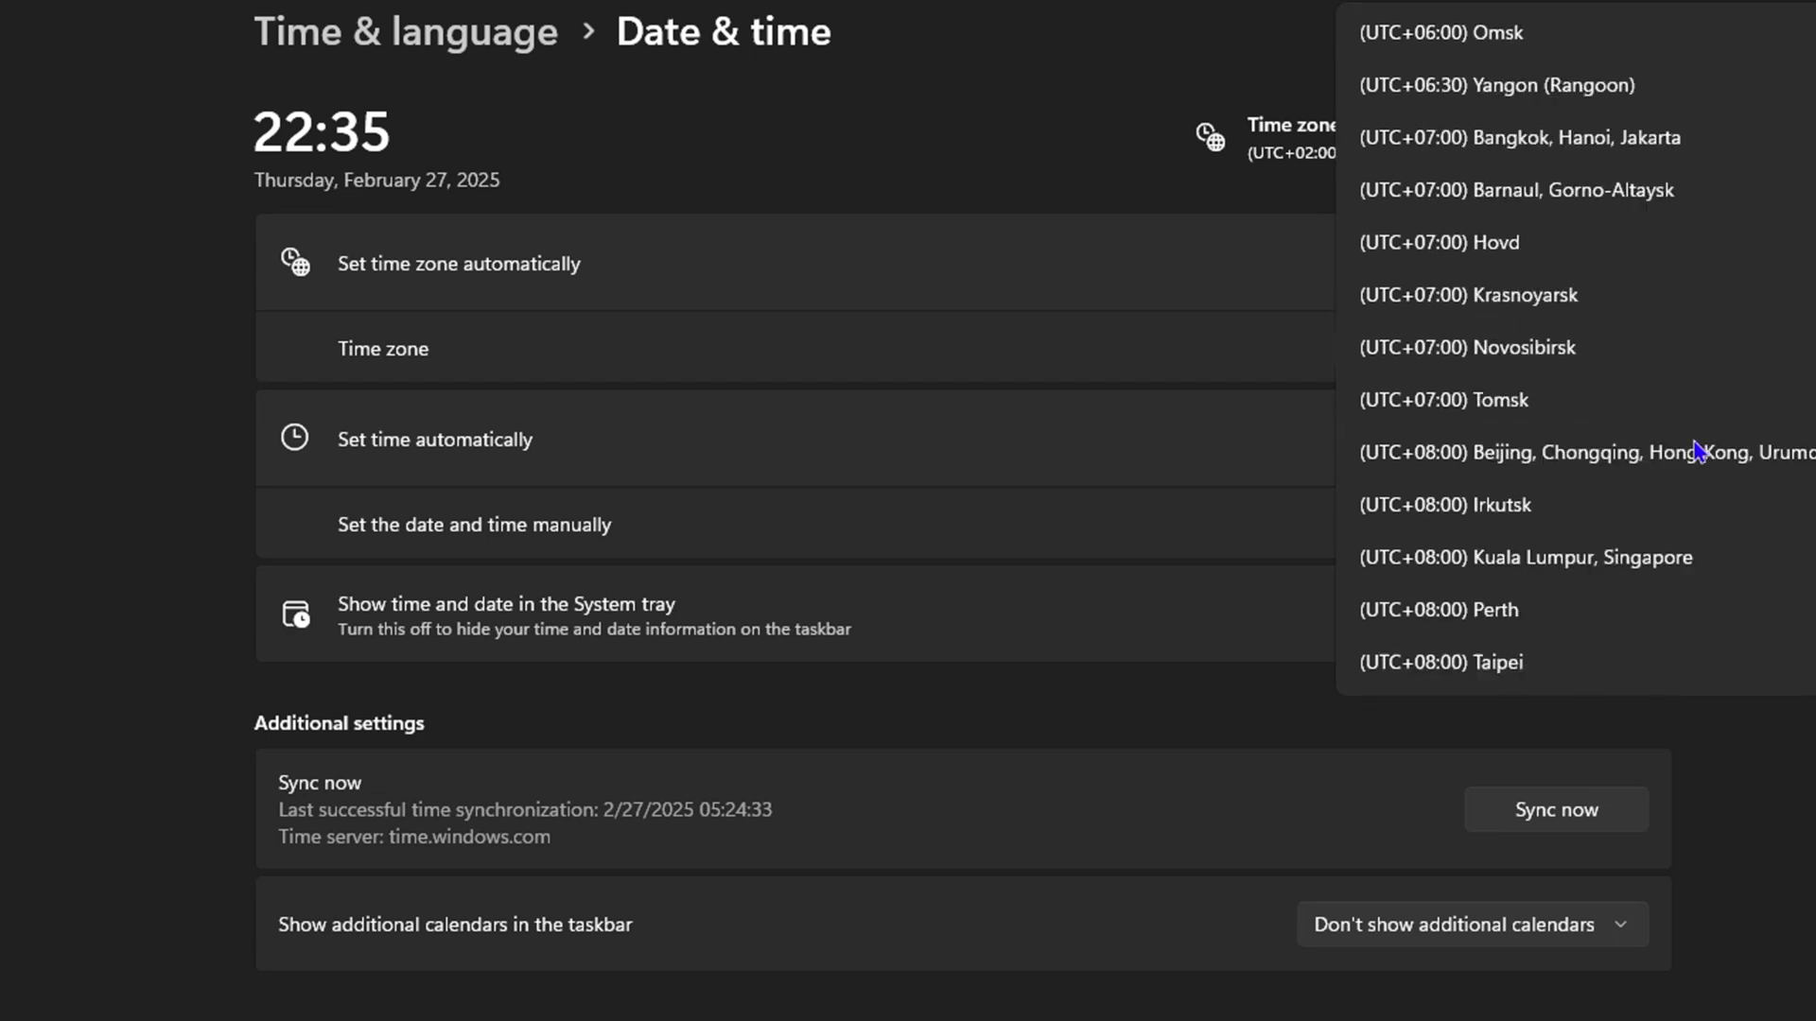
{"action": "scroll", "coordinate": [1699, 451], "scroll_direction": "down", "scroll_amount": 4}
{"action": "scroll", "coordinate": [1698, 451], "scroll_direction": "down", "scroll_amount": 4}
{"action": "scroll", "coordinate": [1697, 452], "scroll_direction": "down", "scroll_amount": 2}
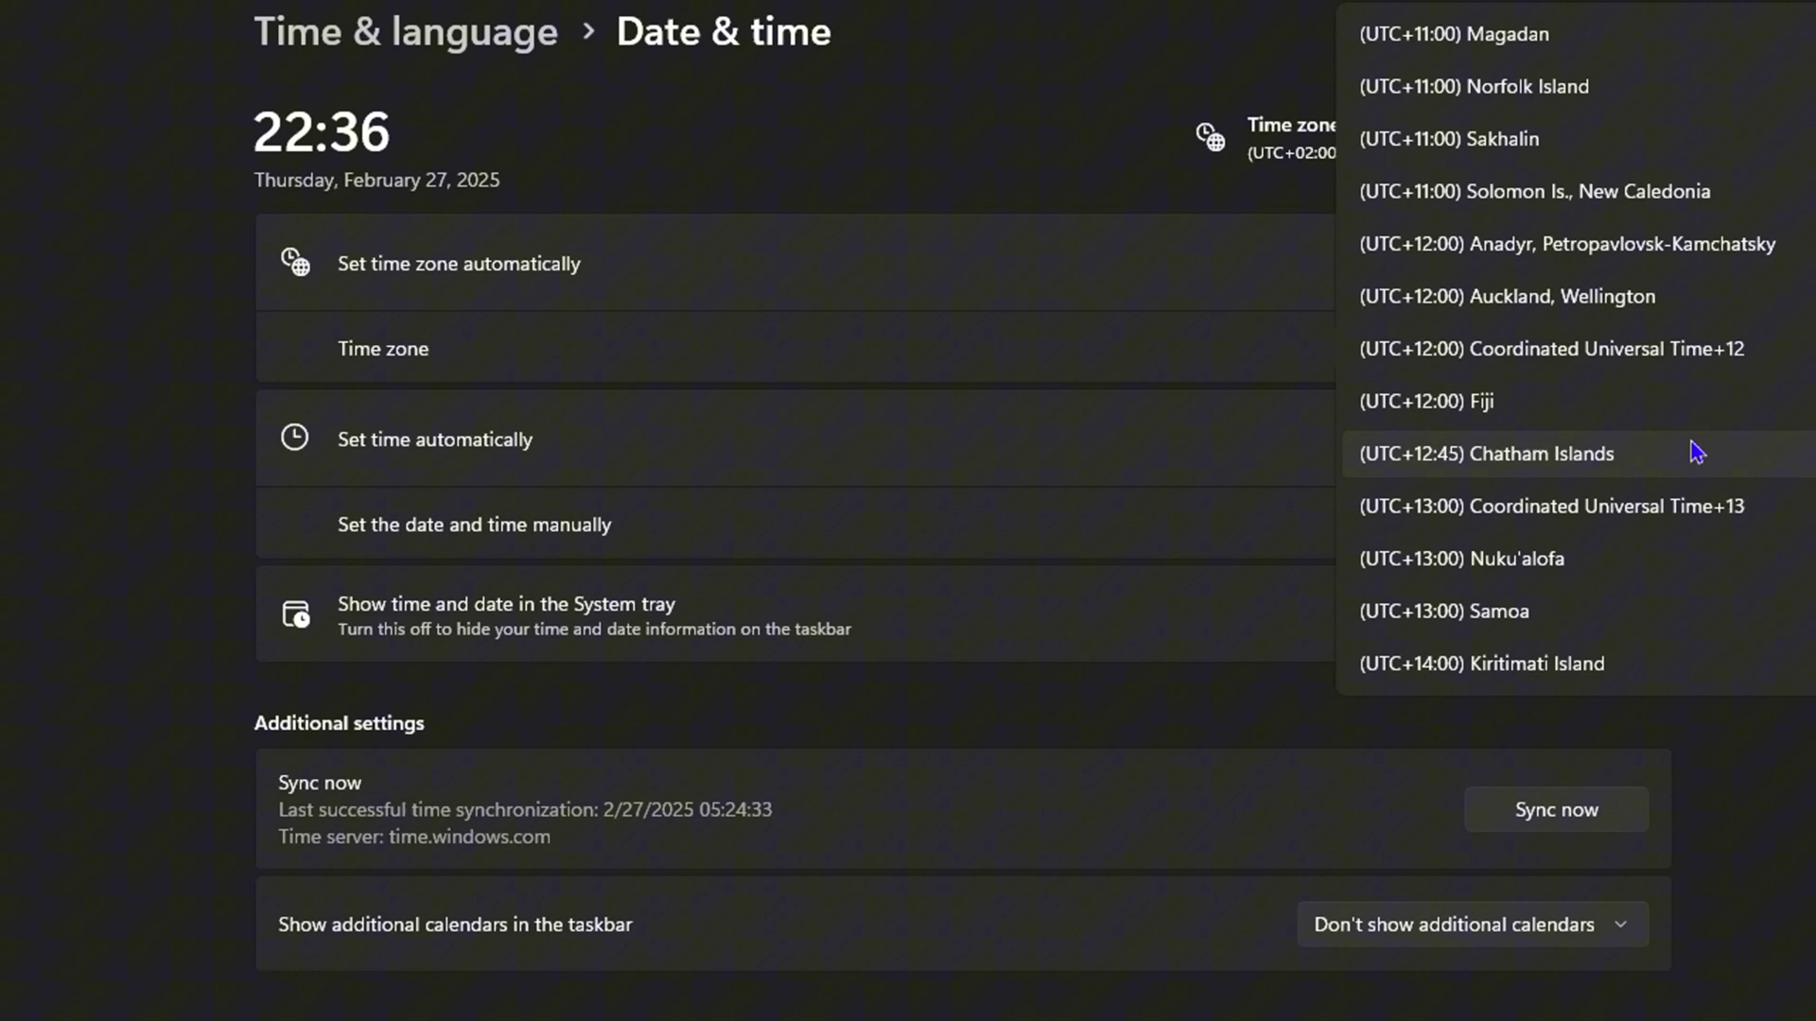
{"action": "scroll", "coordinate": [1696, 452], "scroll_direction": "up", "scroll_amount": 4}
{"action": "scroll", "coordinate": [1688, 442], "scroll_direction": "up", "scroll_amount": 5}
{"action": "scroll", "coordinate": [1688, 444], "scroll_direction": "up", "scroll_amount": 3}
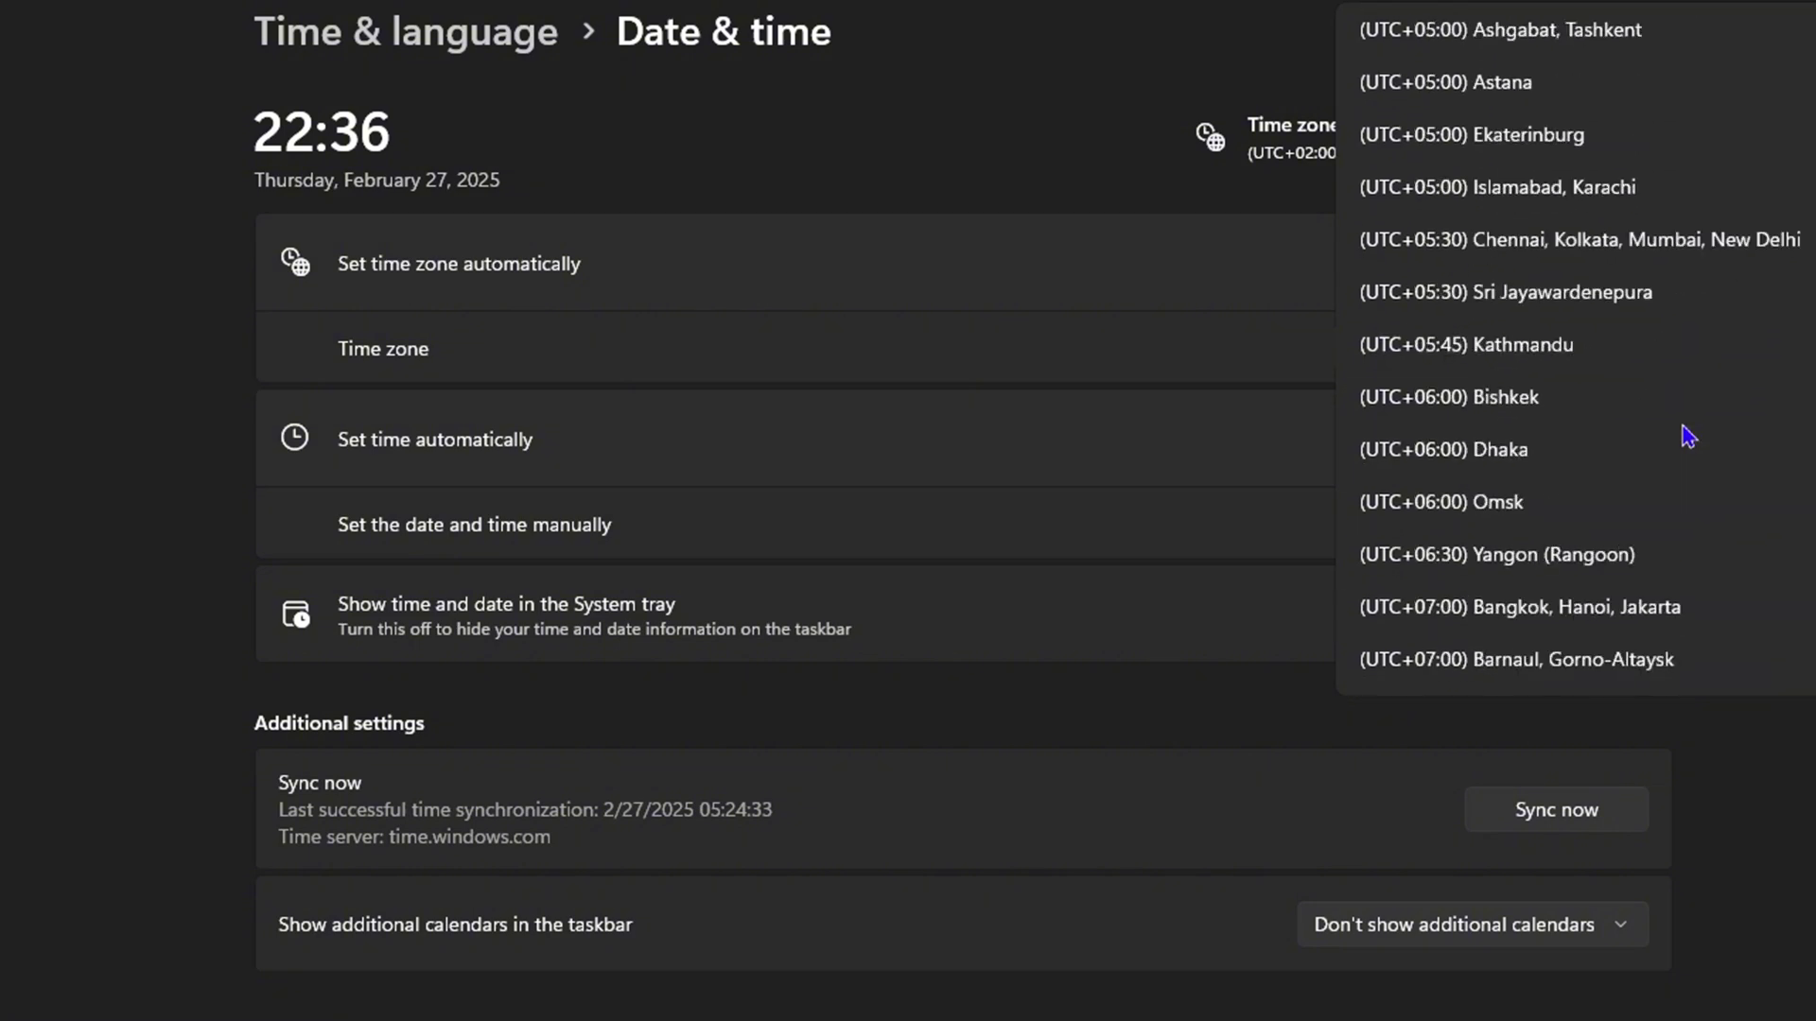
{"action": "scroll", "coordinate": [1686, 435], "scroll_direction": "up", "scroll_amount": 2}
{"action": "scroll", "coordinate": [1686, 435], "scroll_direction": "up", "scroll_amount": 5}
{"action": "scroll", "coordinate": [1682, 426], "scroll_direction": "up", "scroll_amount": 2}
{"action": "scroll", "coordinate": [1683, 426], "scroll_direction": "up", "scroll_amount": 3}
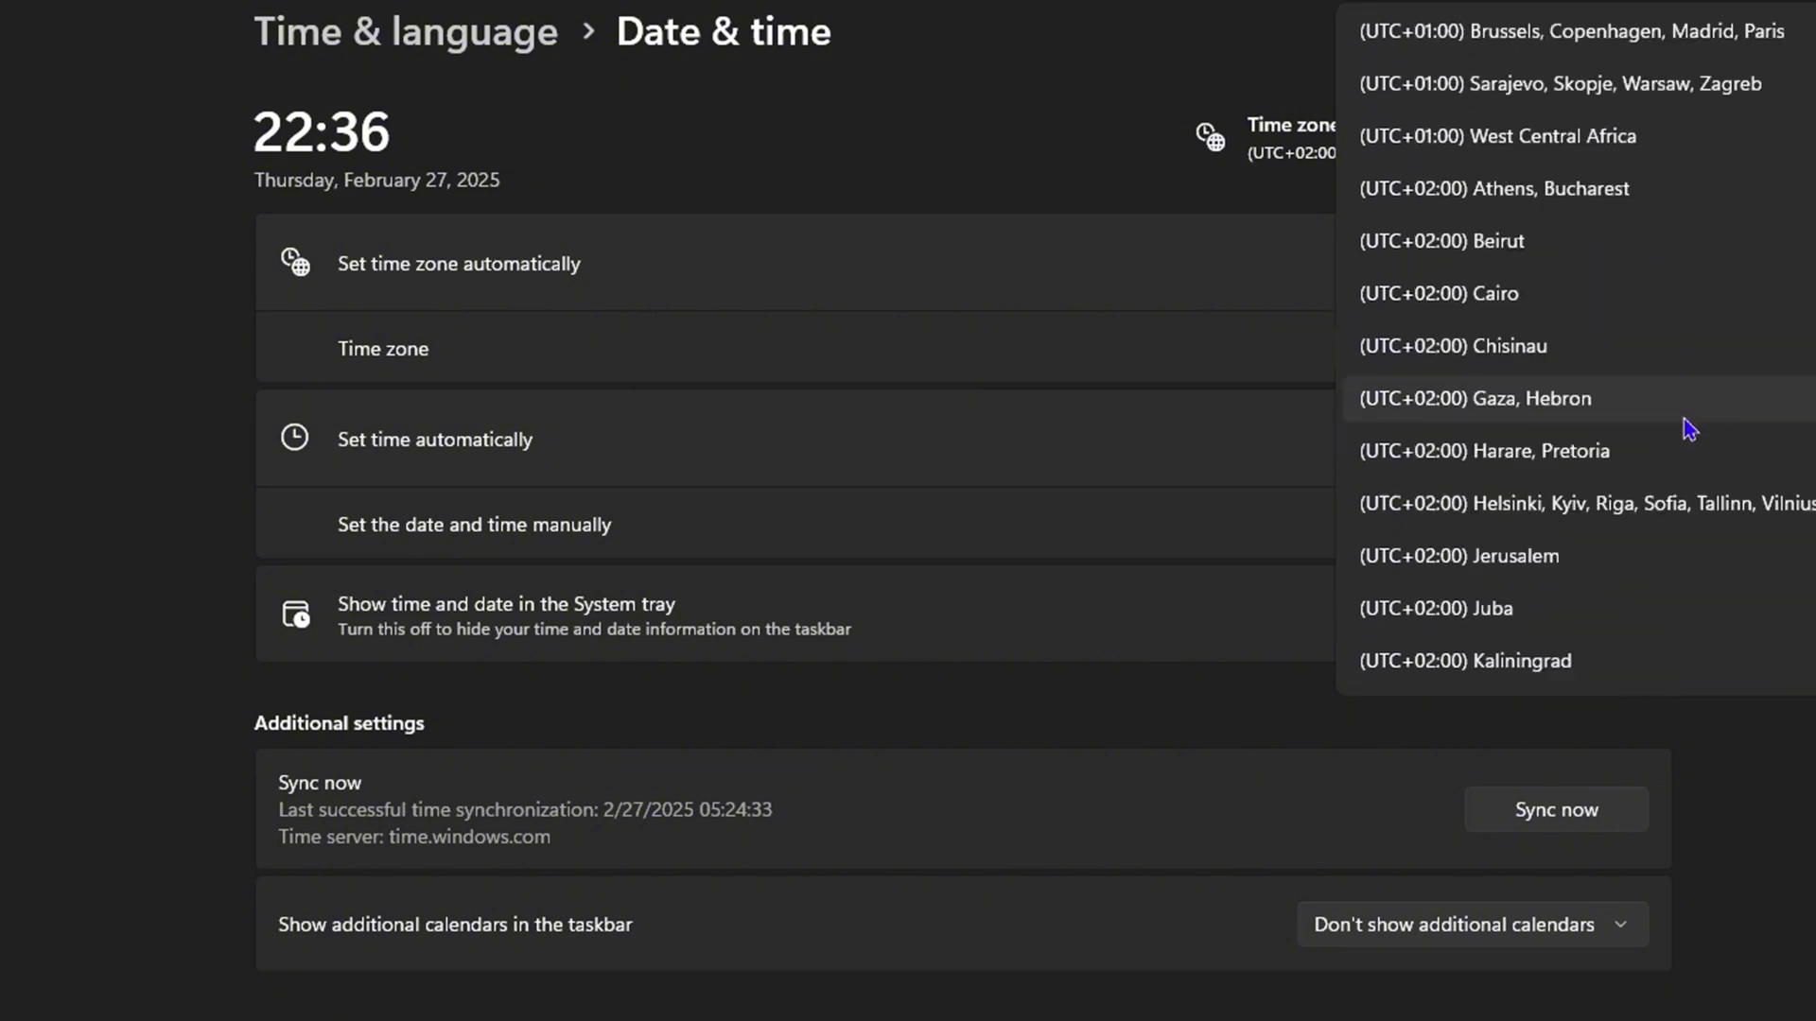
{"action": "scroll", "coordinate": [1723, 444], "scroll_direction": "up", "scroll_amount": 2}
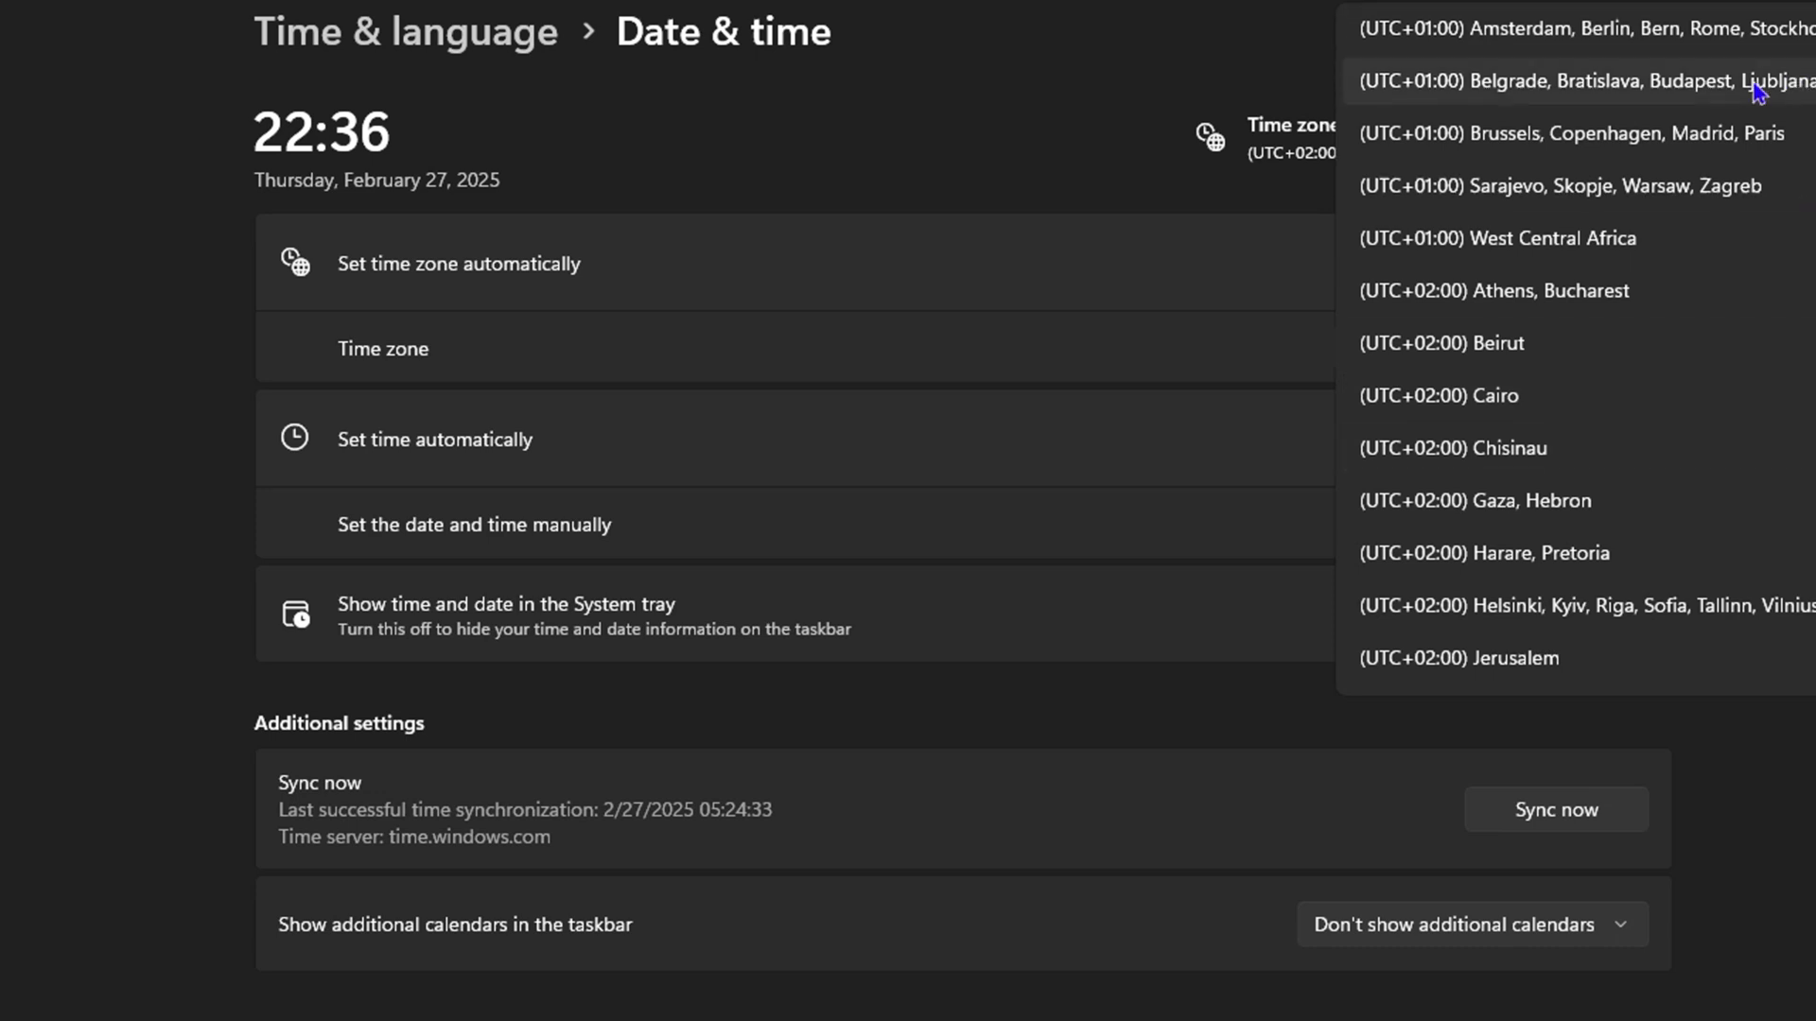
{"action": "left_click", "coordinate": [1694, 87]}
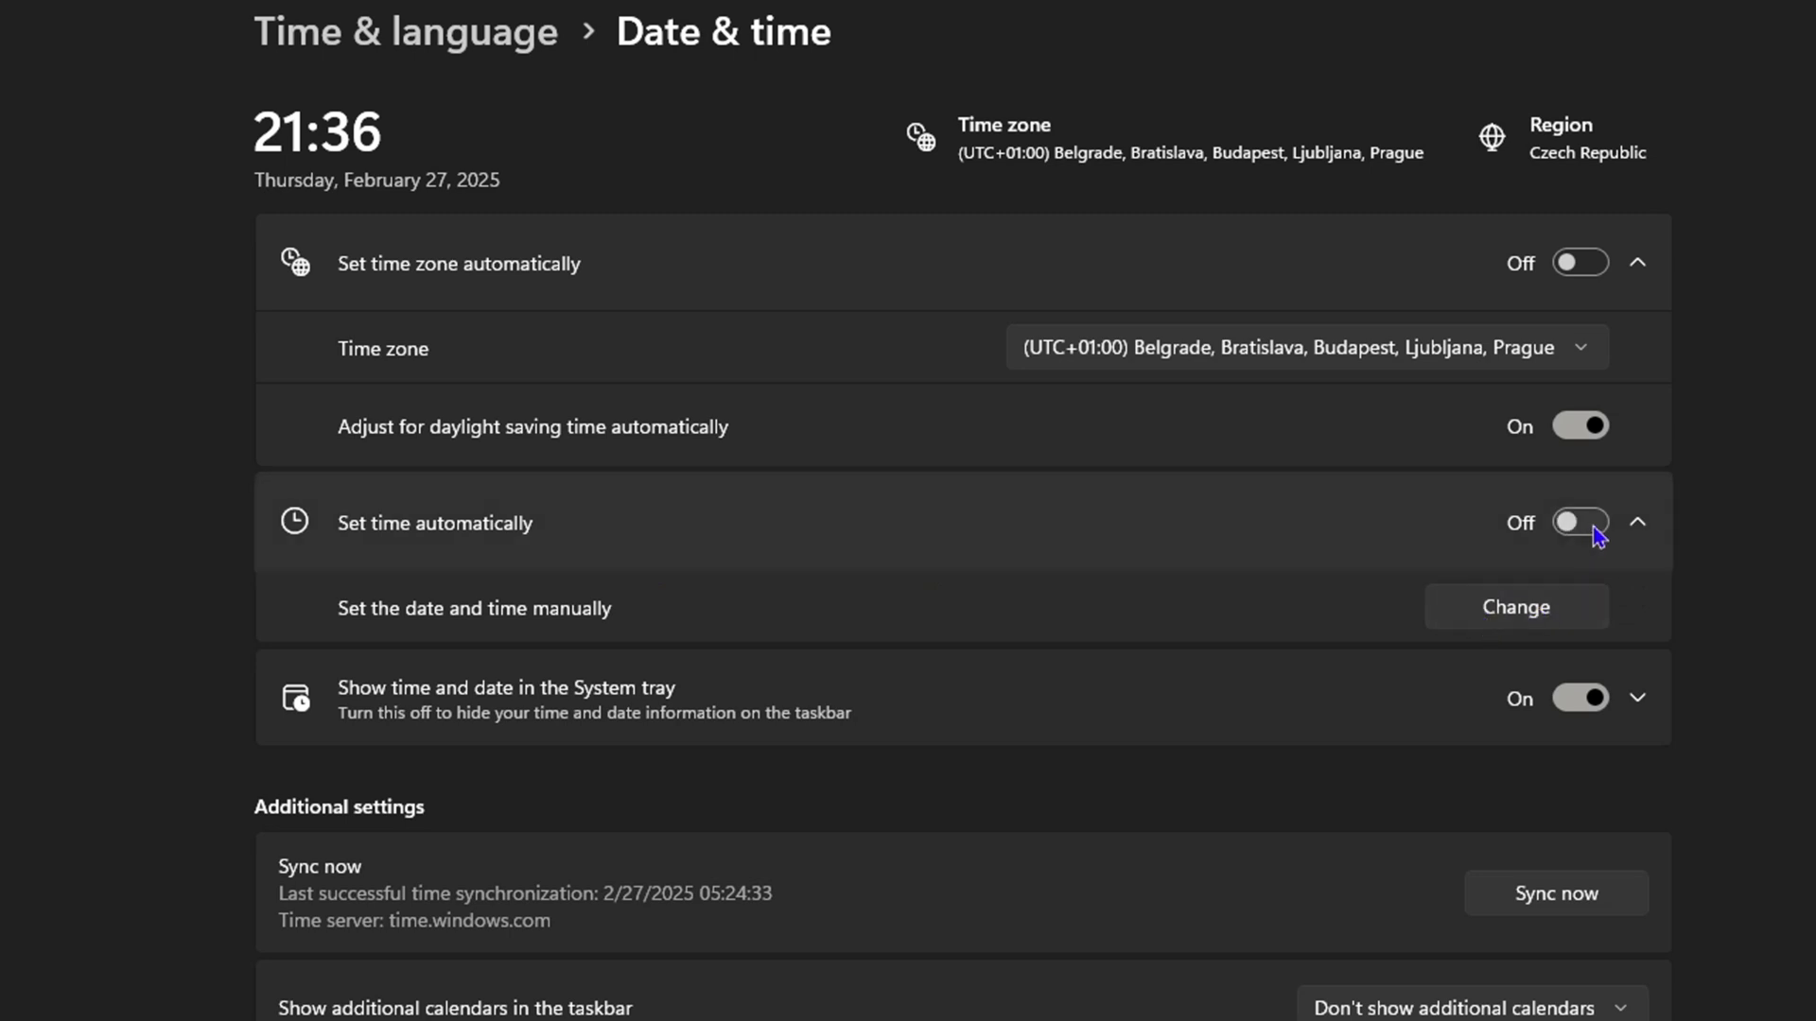
Turn on Set time automatically and sync the clock with the time server.
{"action": "left_click", "coordinate": [1580, 522]}
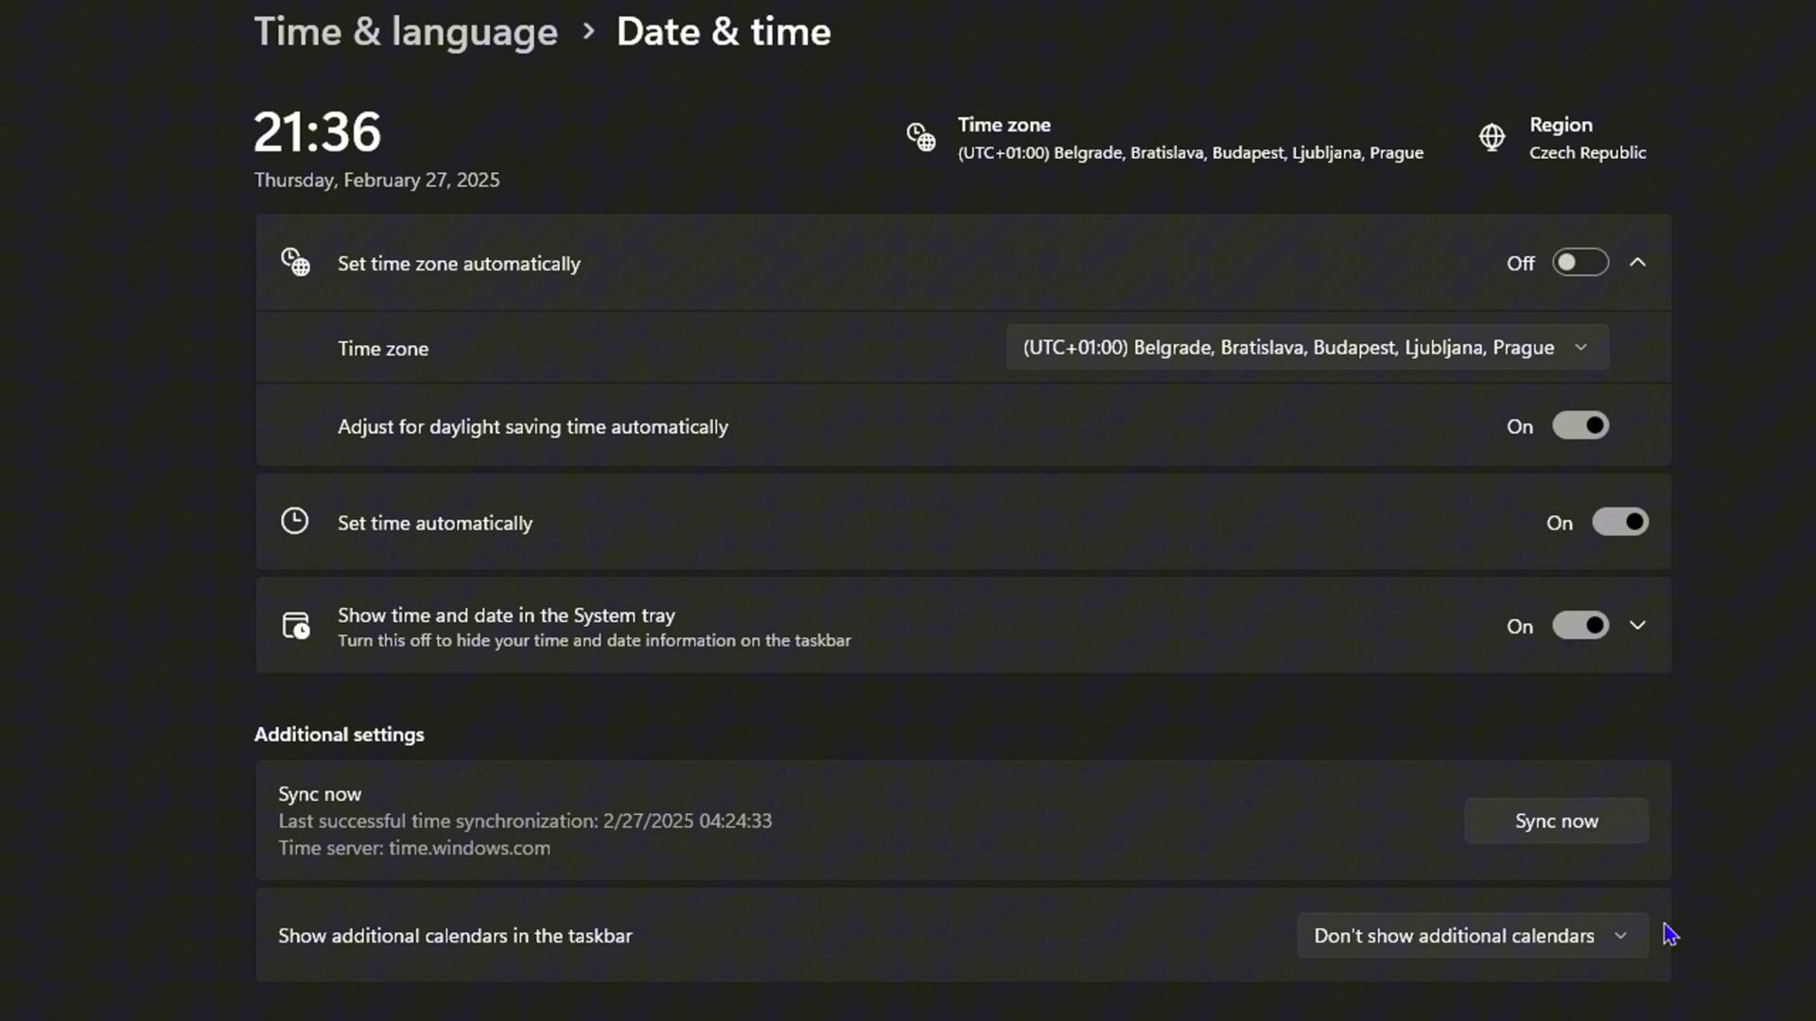
{"action": "left_click", "coordinate": [1570, 832]}
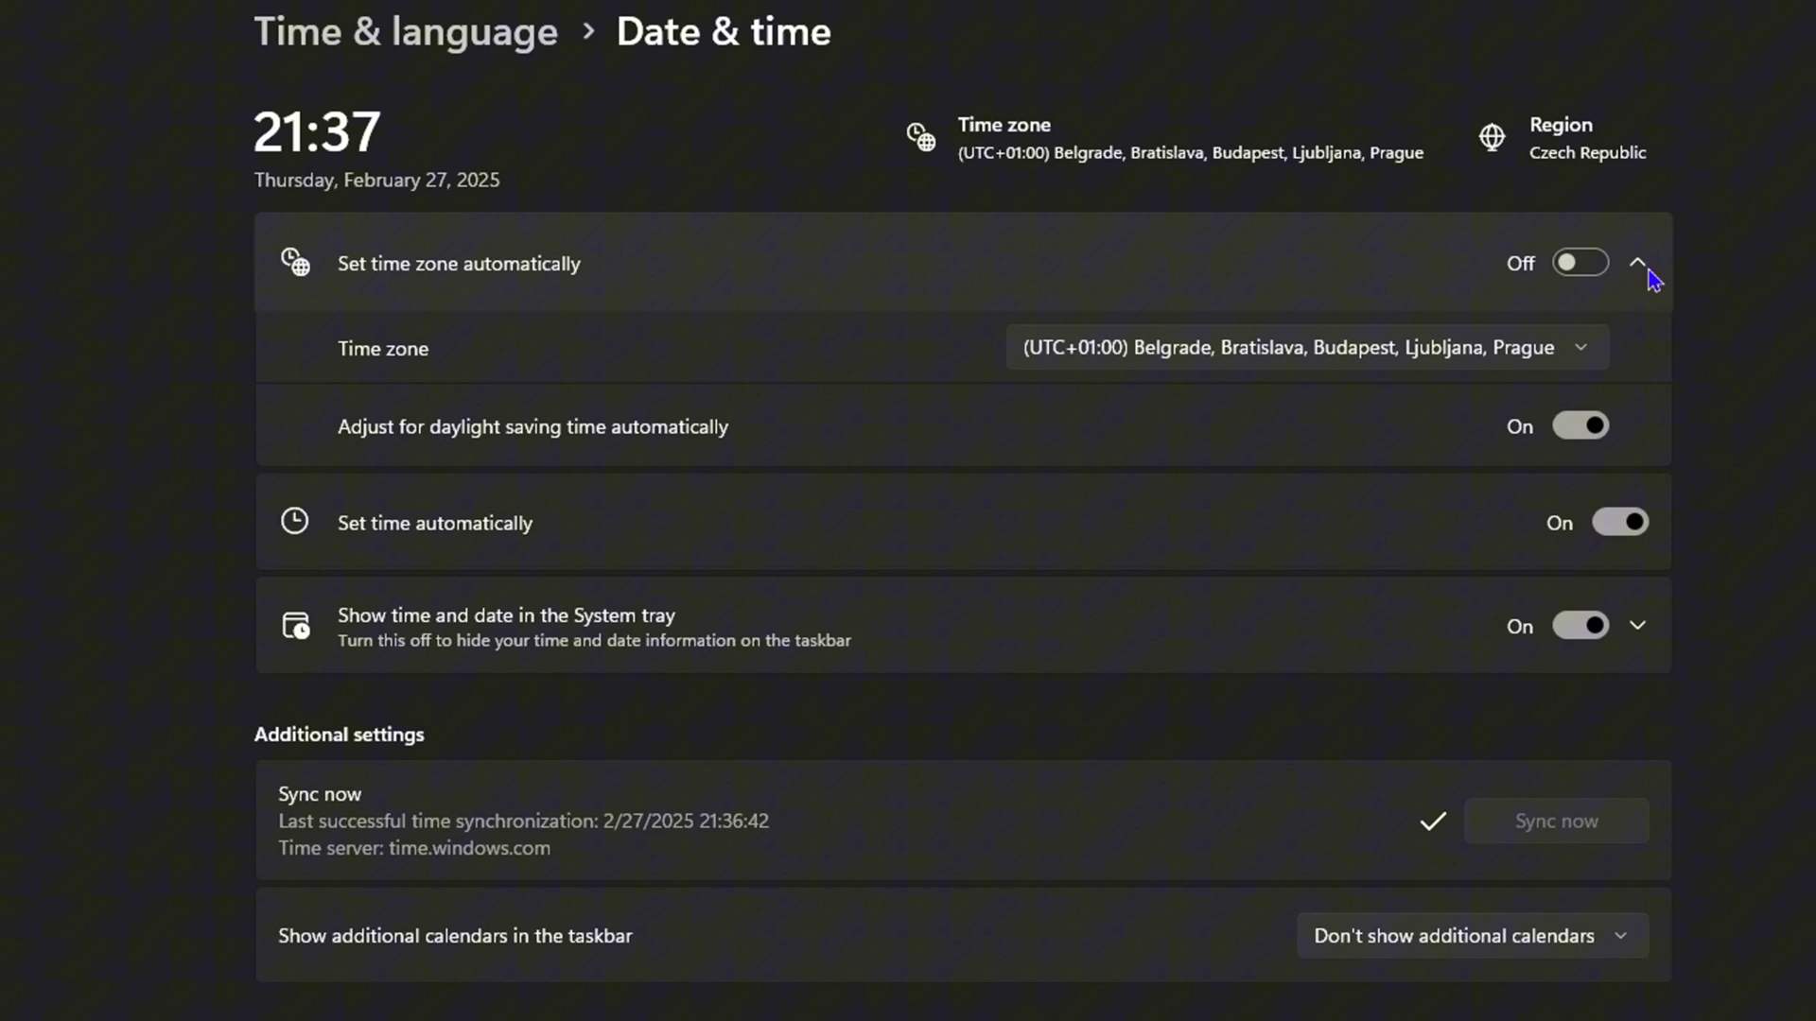
Switch the Set time zone automatically toggle on.
{"action": "left_click", "coordinate": [1581, 264]}
{"action": "left_click", "coordinate": [1579, 264]}
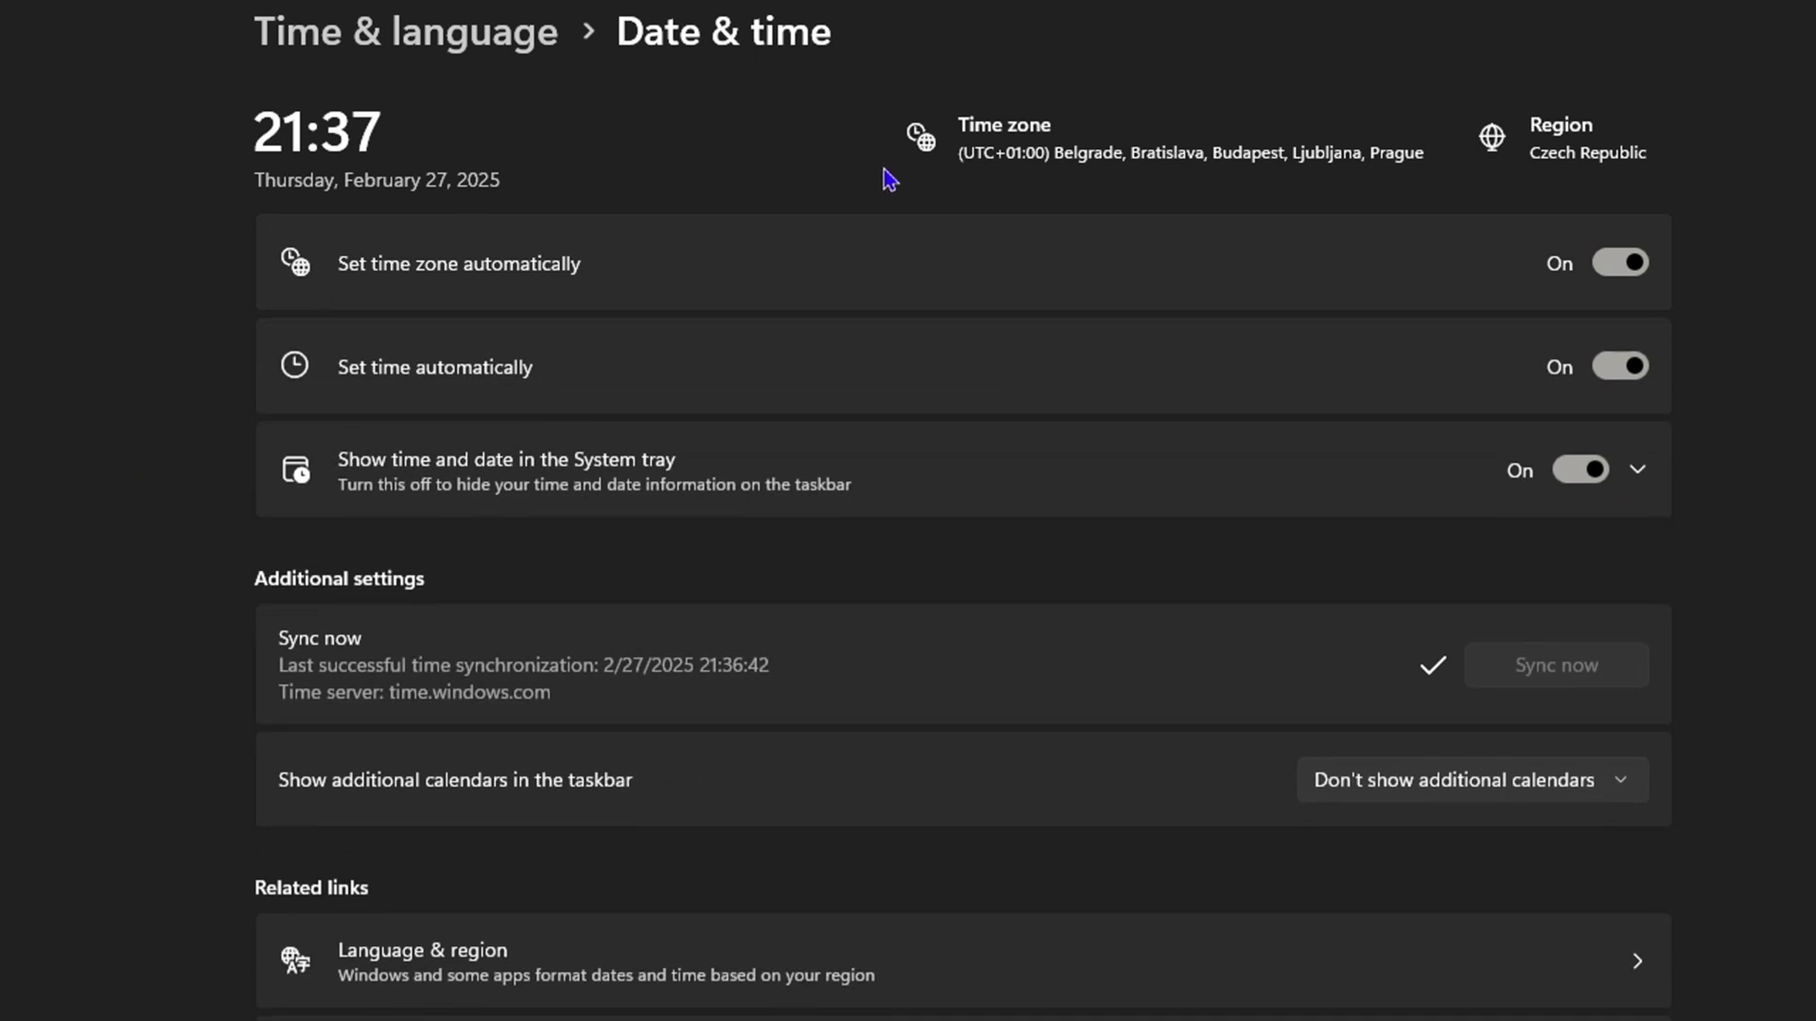